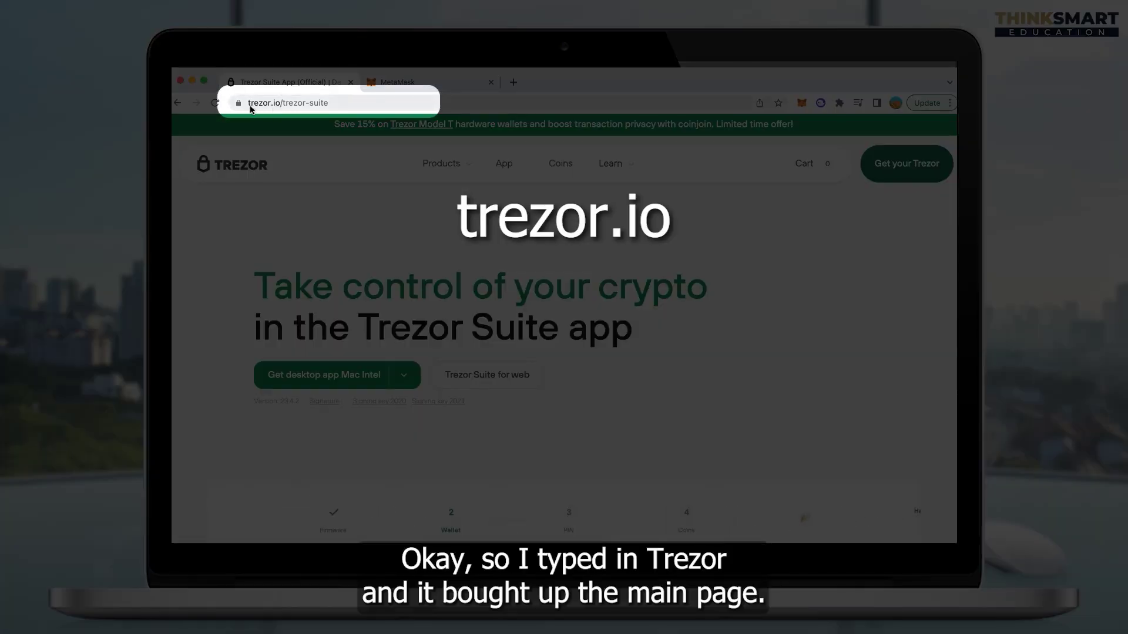
mouse_move(441, 163)
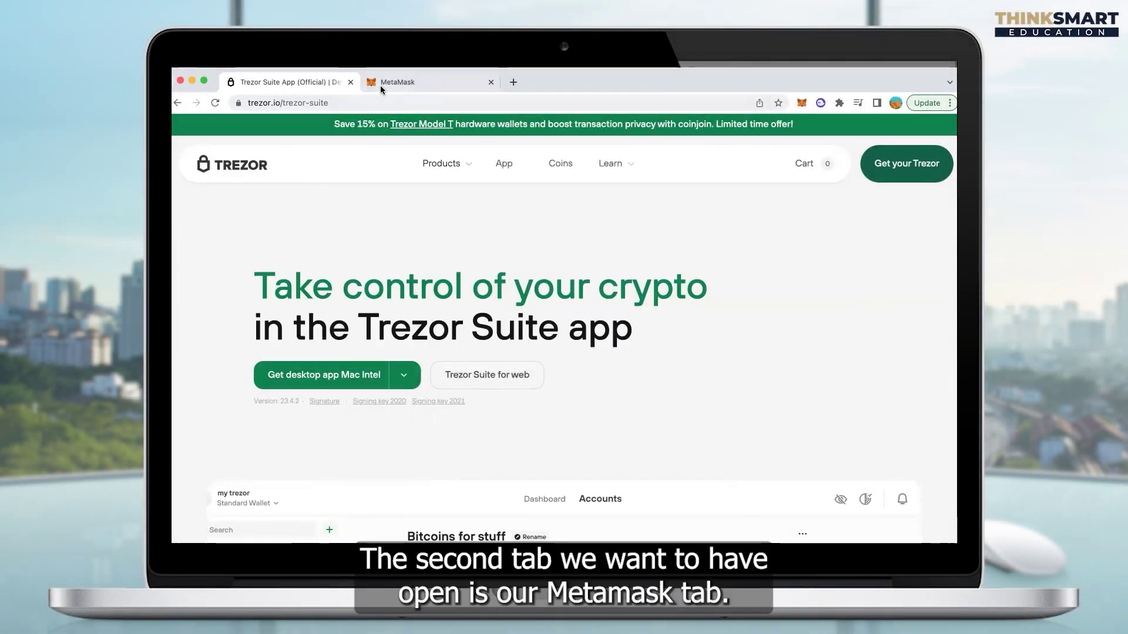
left_click(382, 84)
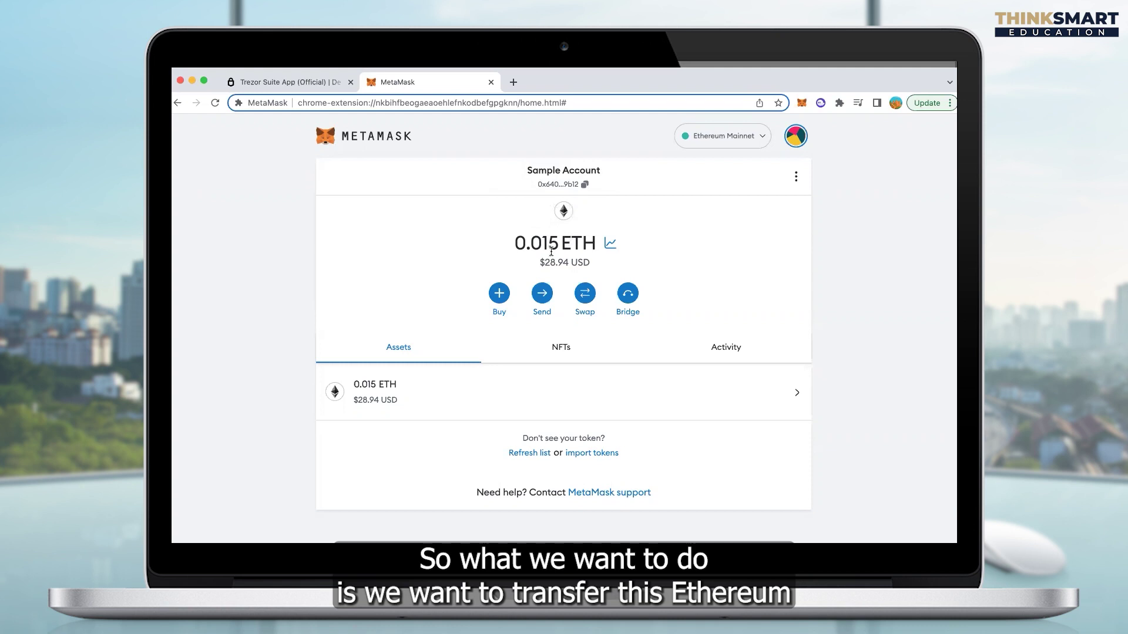
left_click(280, 83)
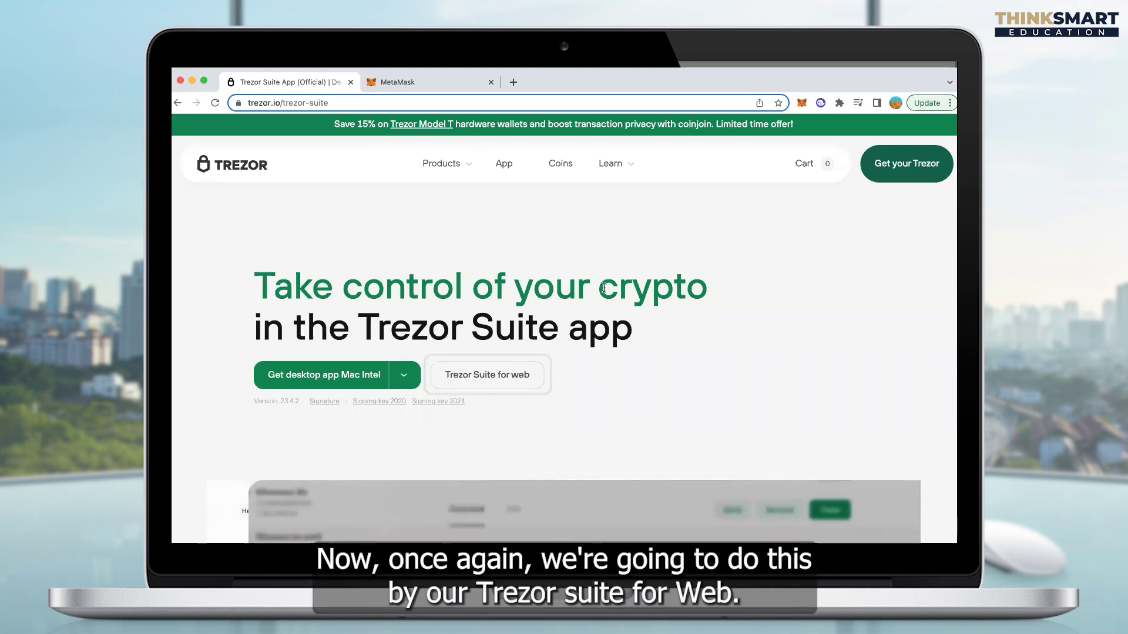
Launch Trezor Suite for web to reach the Select wallet type dialog.
left_click(517, 381)
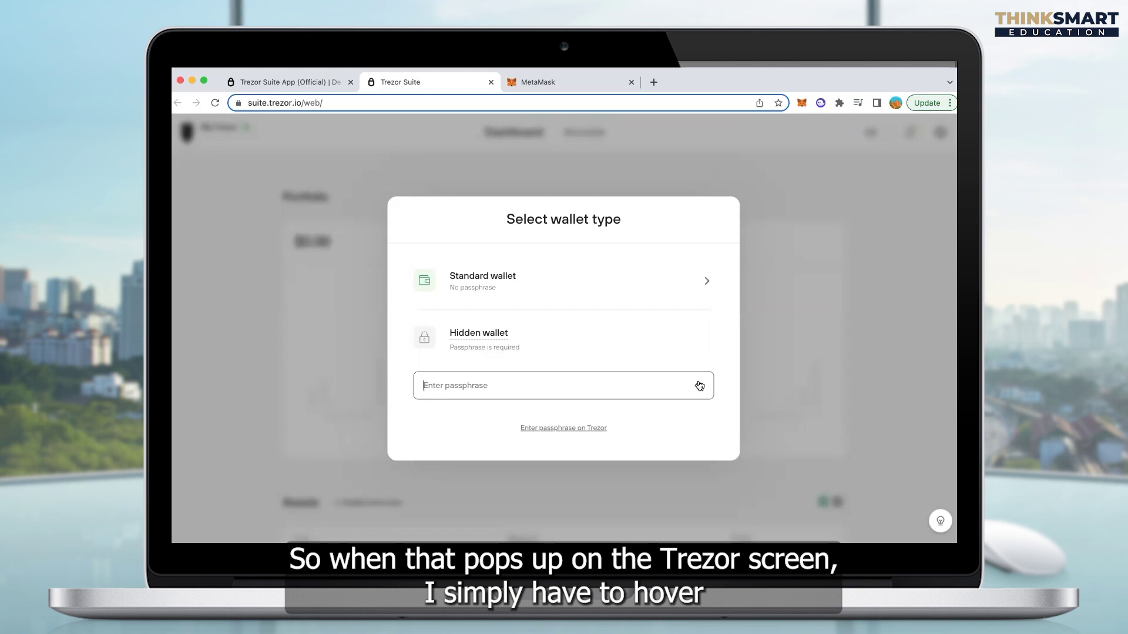
Open the Standard wallet and review its Bitcoin and Ethereum assets, both at 0 balance.
left_click(491, 286)
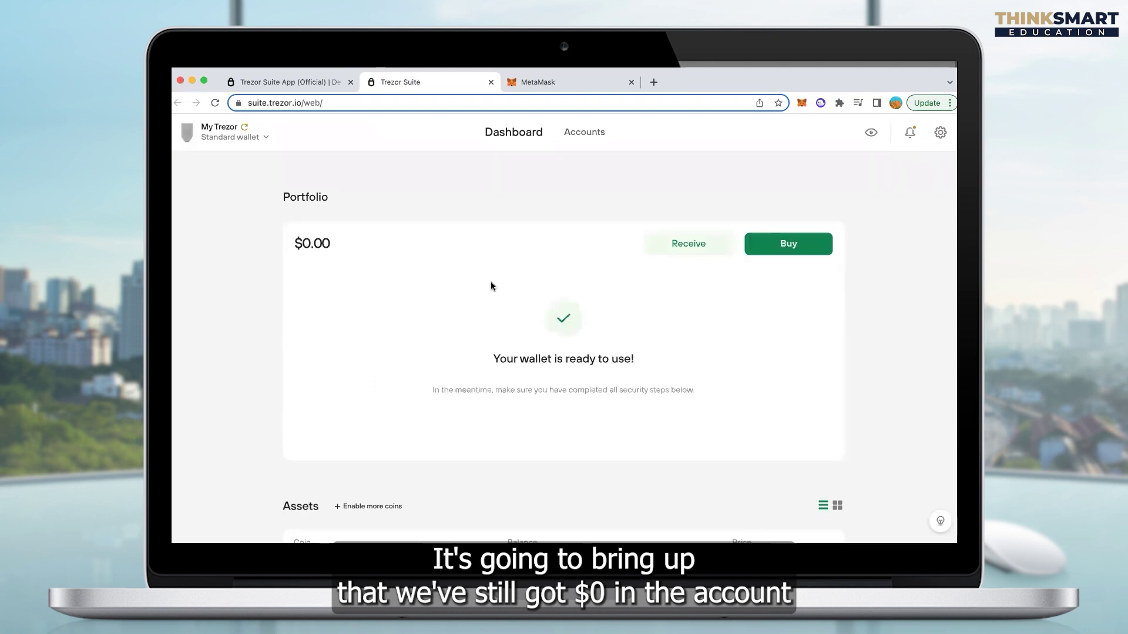
scroll(249, 355, "down", 3)
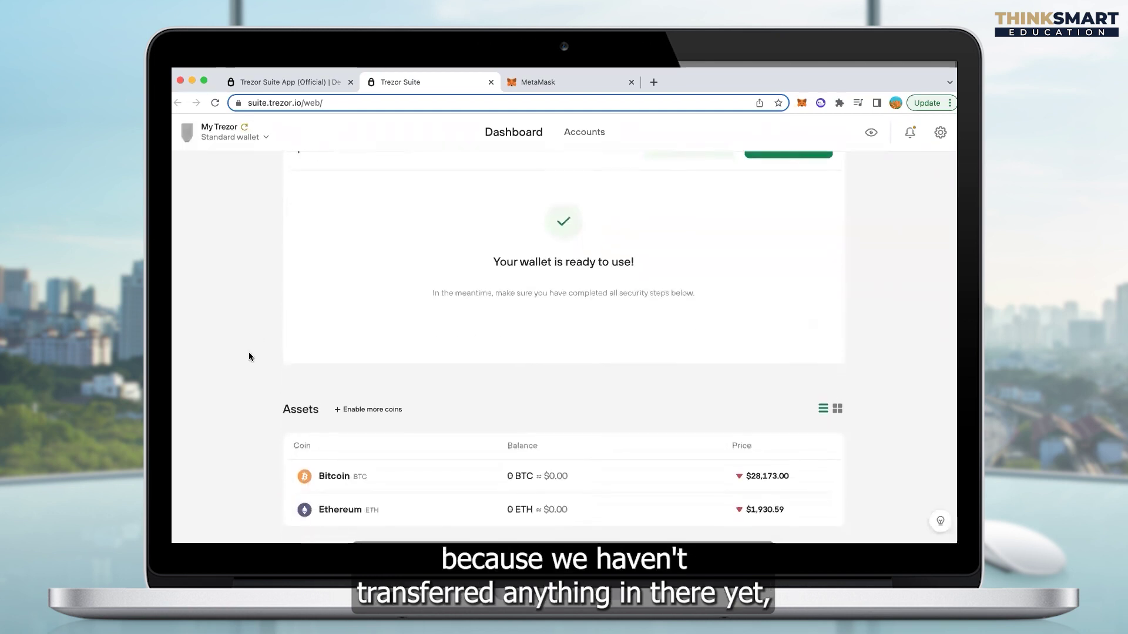
scroll(248, 357, "up", 3)
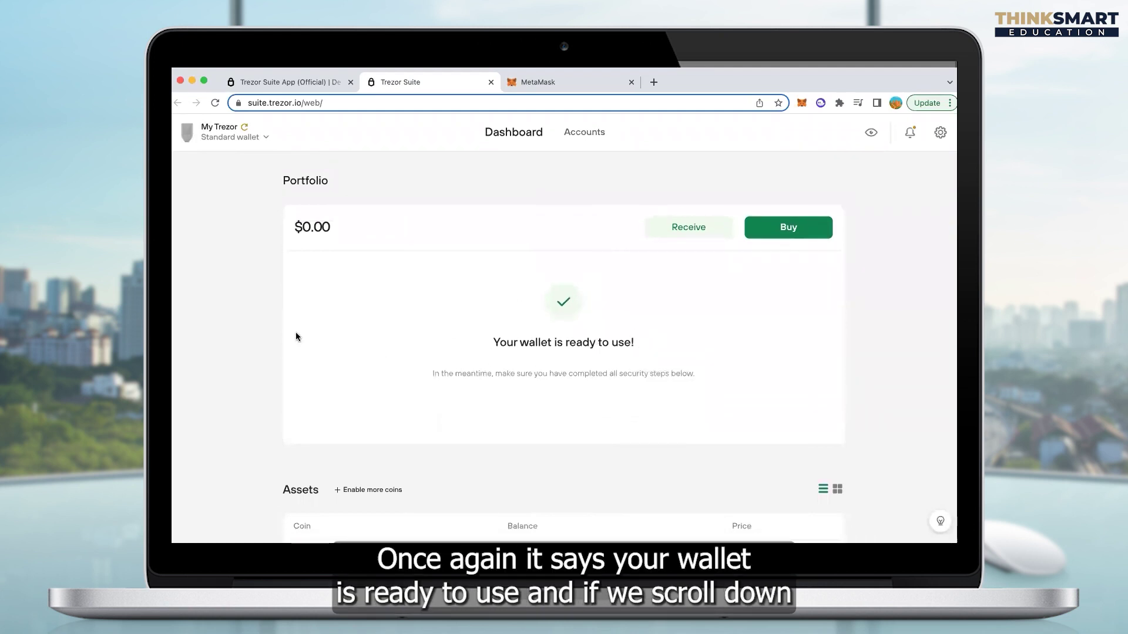
scroll(295, 336, "down", 5)
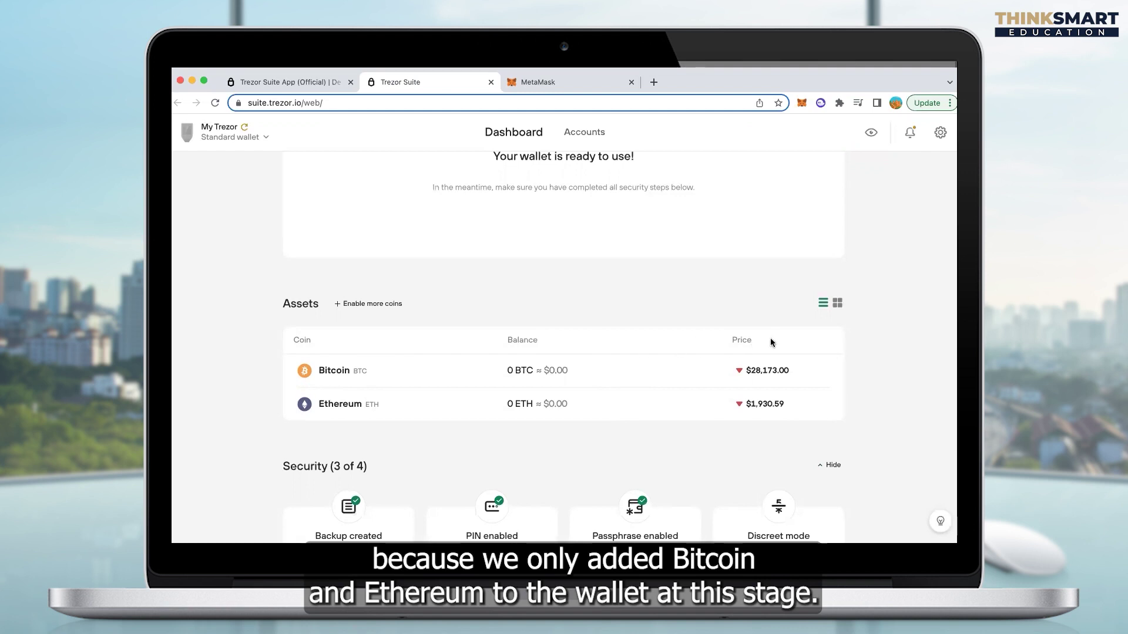
scroll(244, 329, "up", 3)
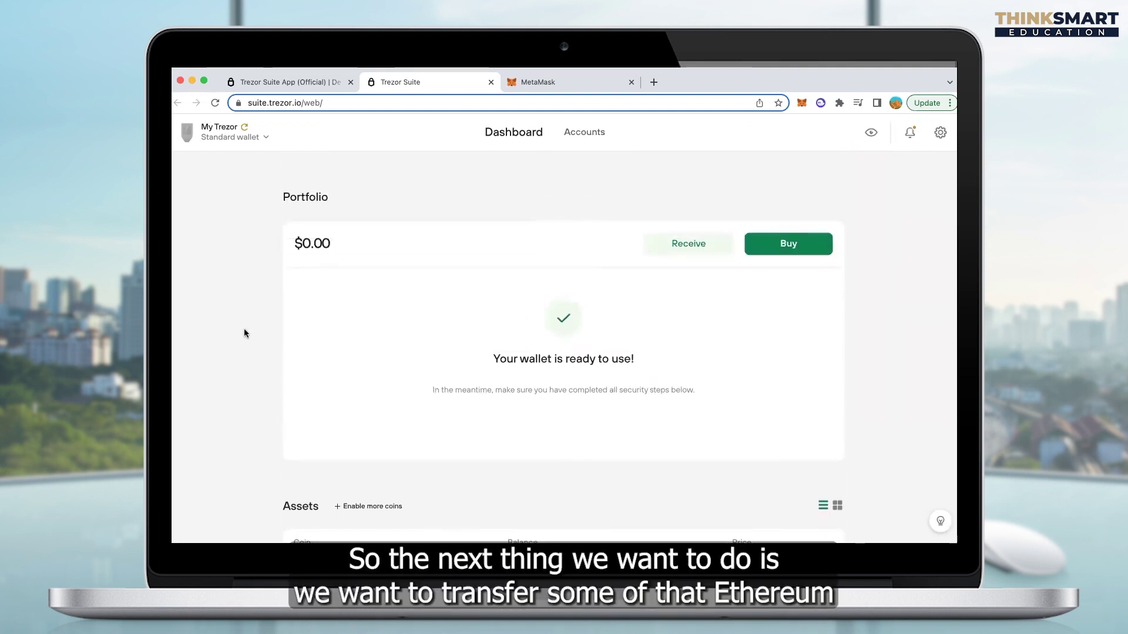
scroll(244, 333, "down", 1)
scroll(245, 333, "down", 3)
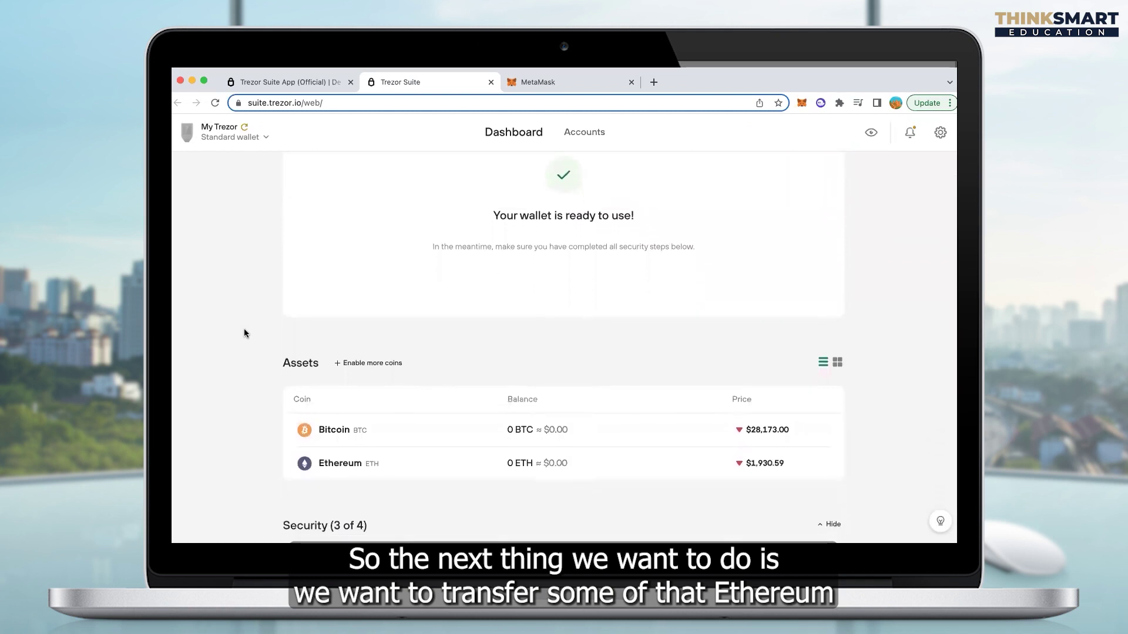
scroll(244, 329, "up", 1)
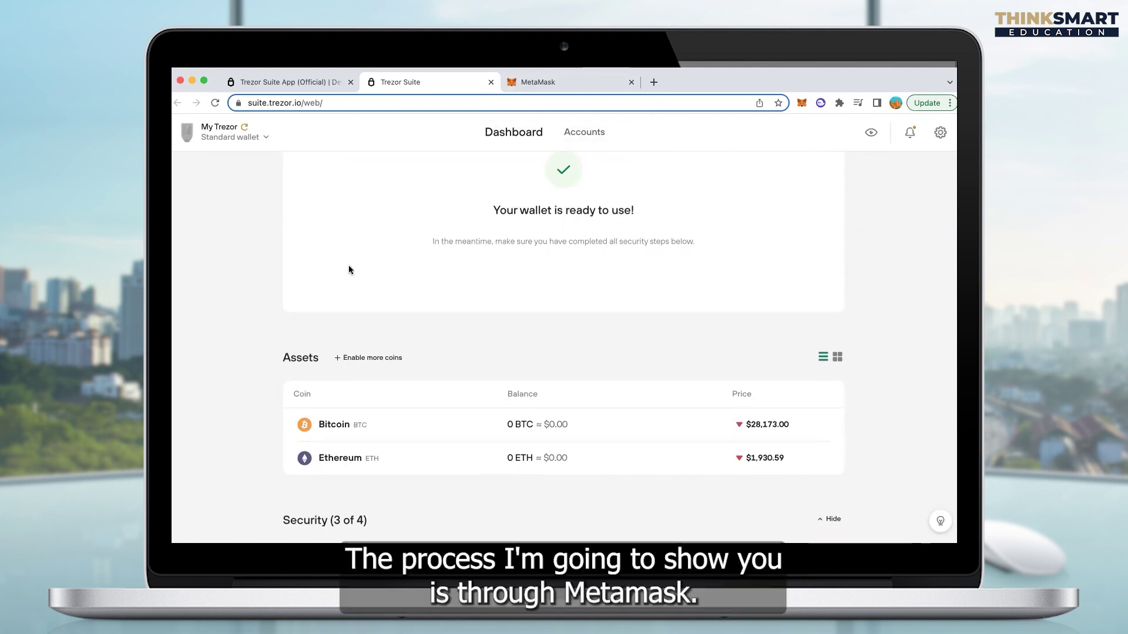
left_click(566, 88)
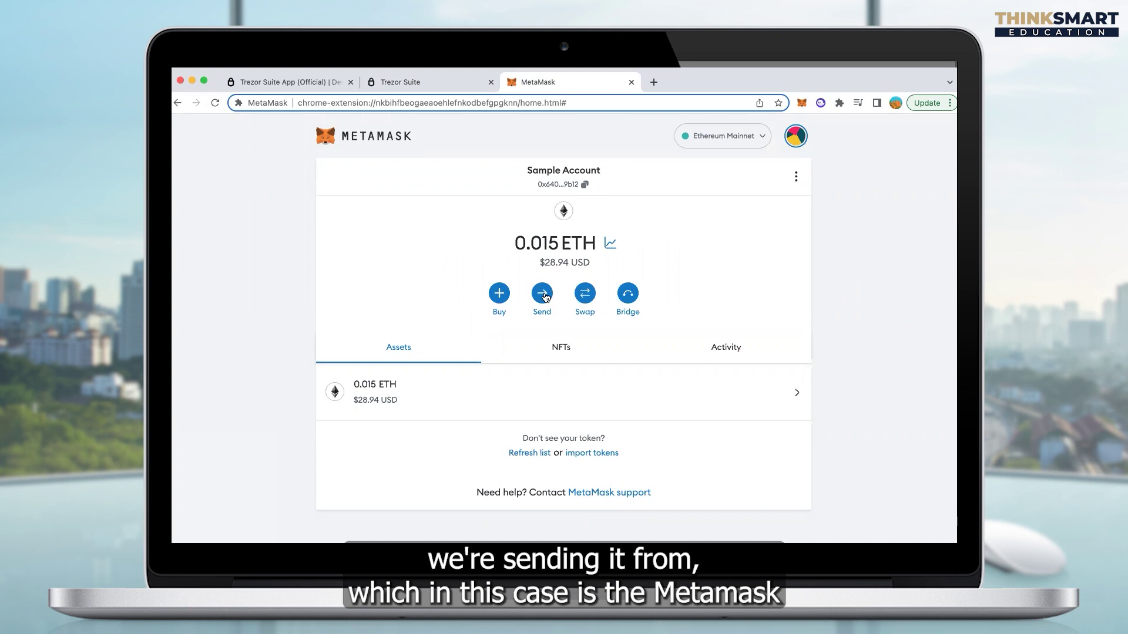
left_click(402, 88)
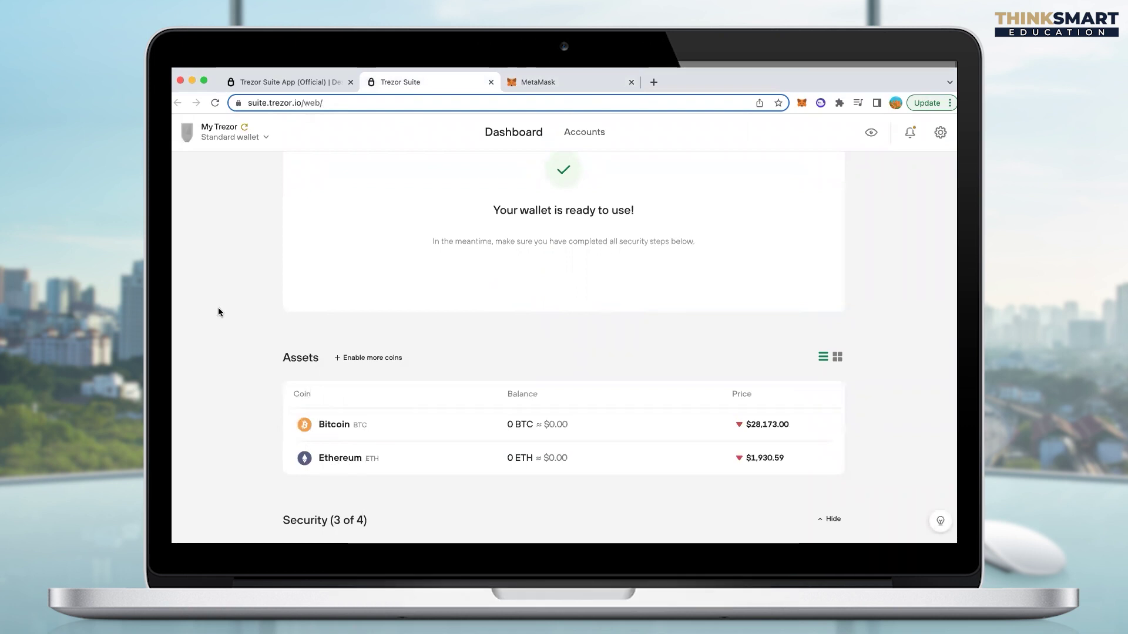
Select the Ethereum row in the dashboard Assets list to open Ethereum #1.
scroll(219, 311, "up", 1)
scroll(219, 311, "up", 2)
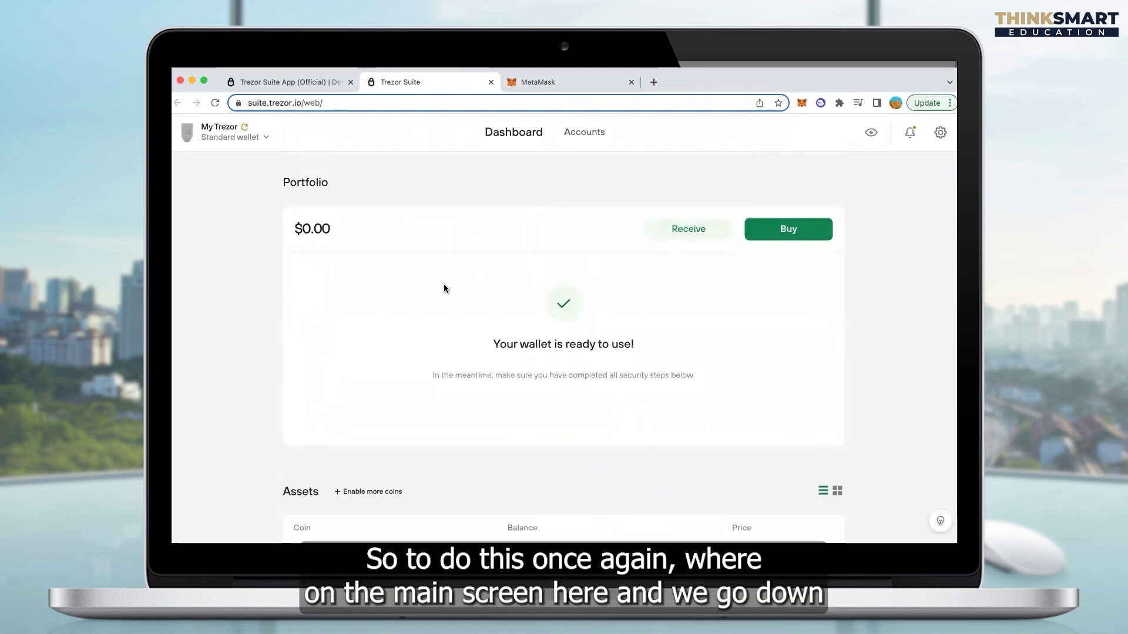
scroll(260, 336, "down", 3)
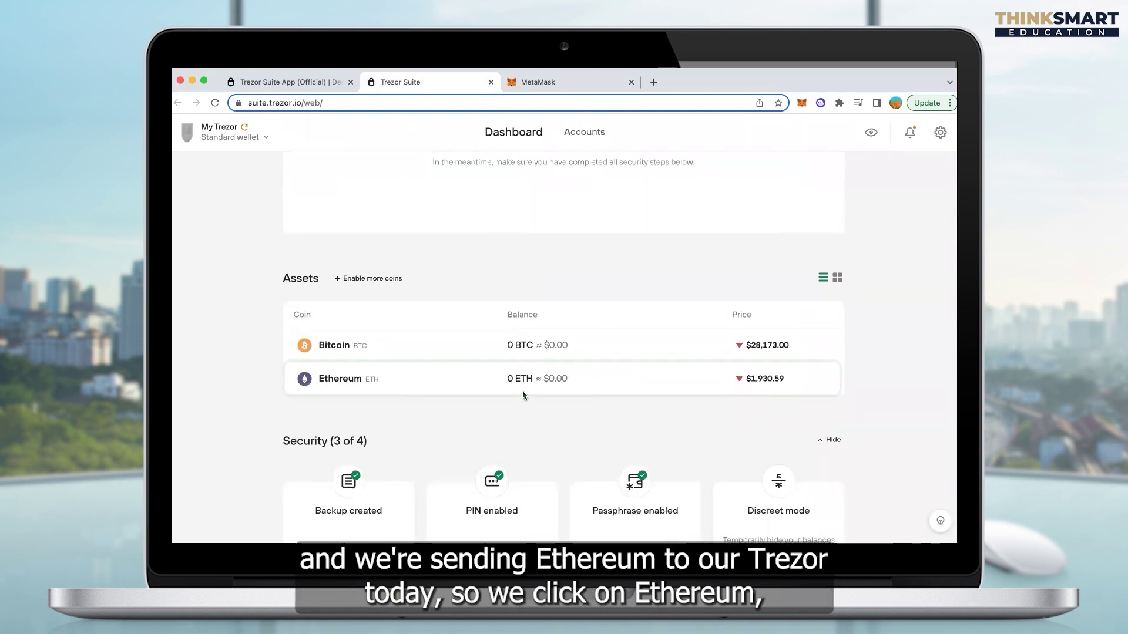
left_click(344, 380)
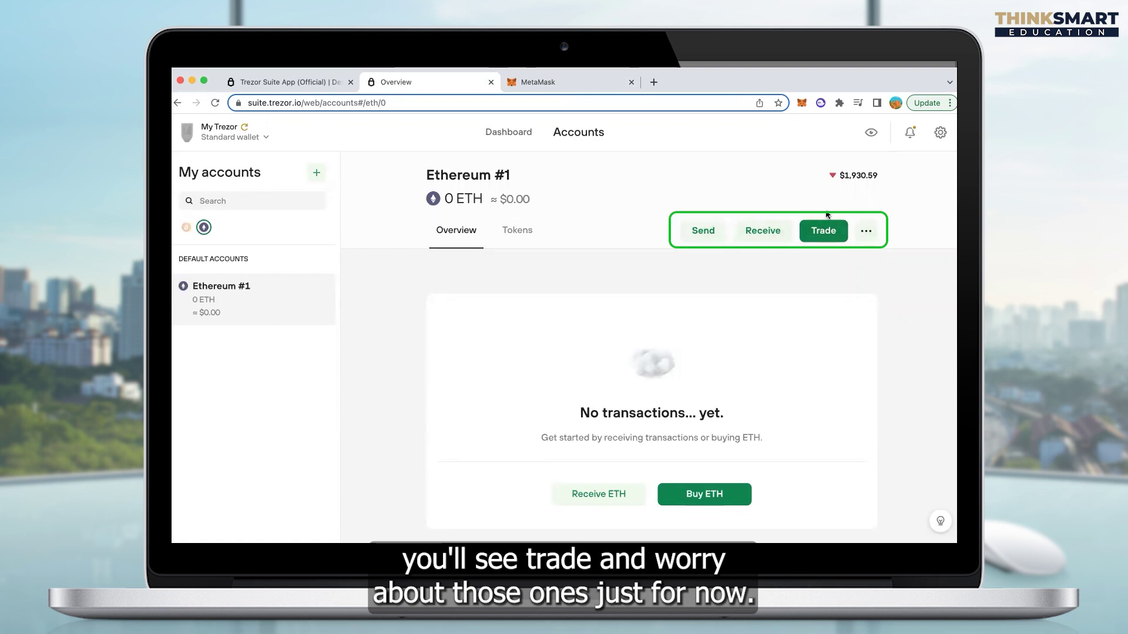
Start a Receive for Ethereum #1 and reveal the full address for device verification.
left_click(759, 232)
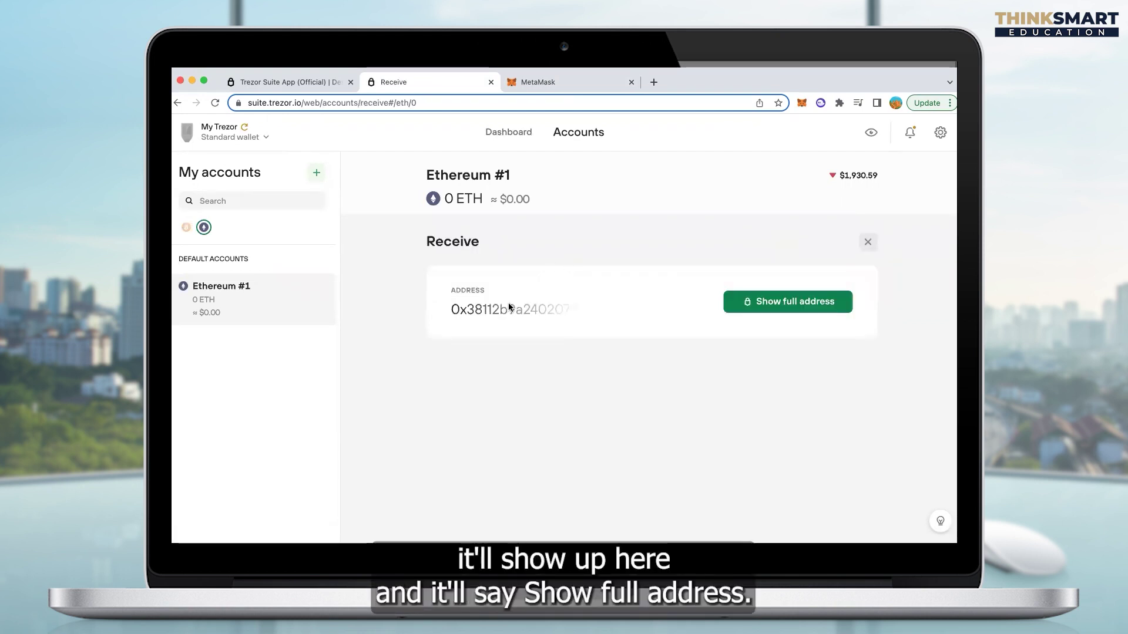
left_click(765, 308)
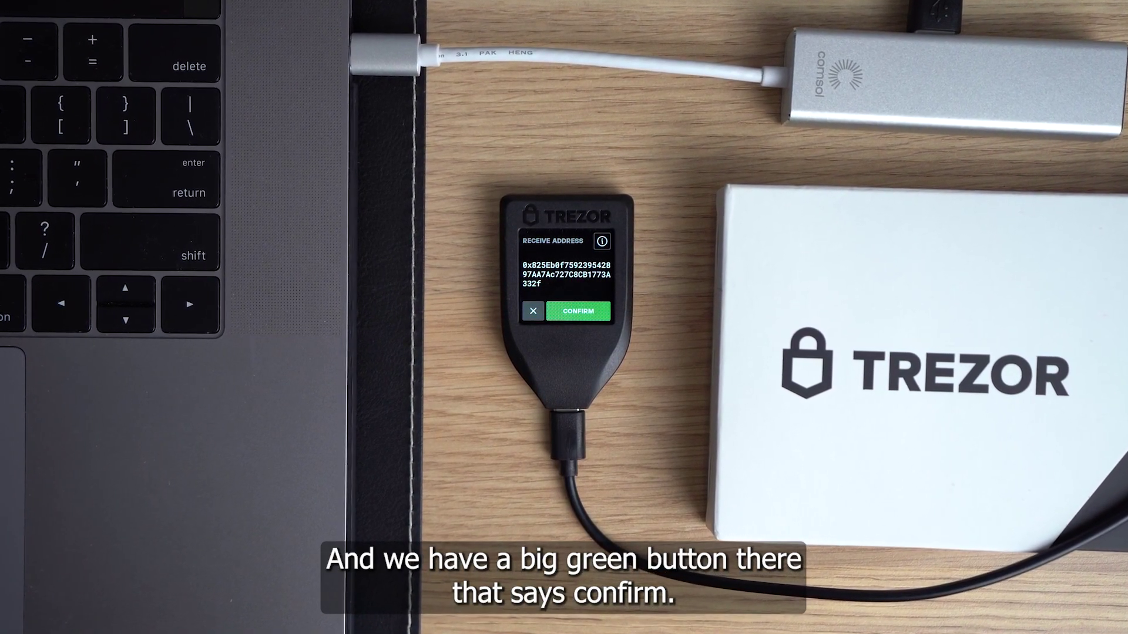
Confirm the ETH receiving address on the Trezor and copy it to the clipboard.
left_click(578, 311)
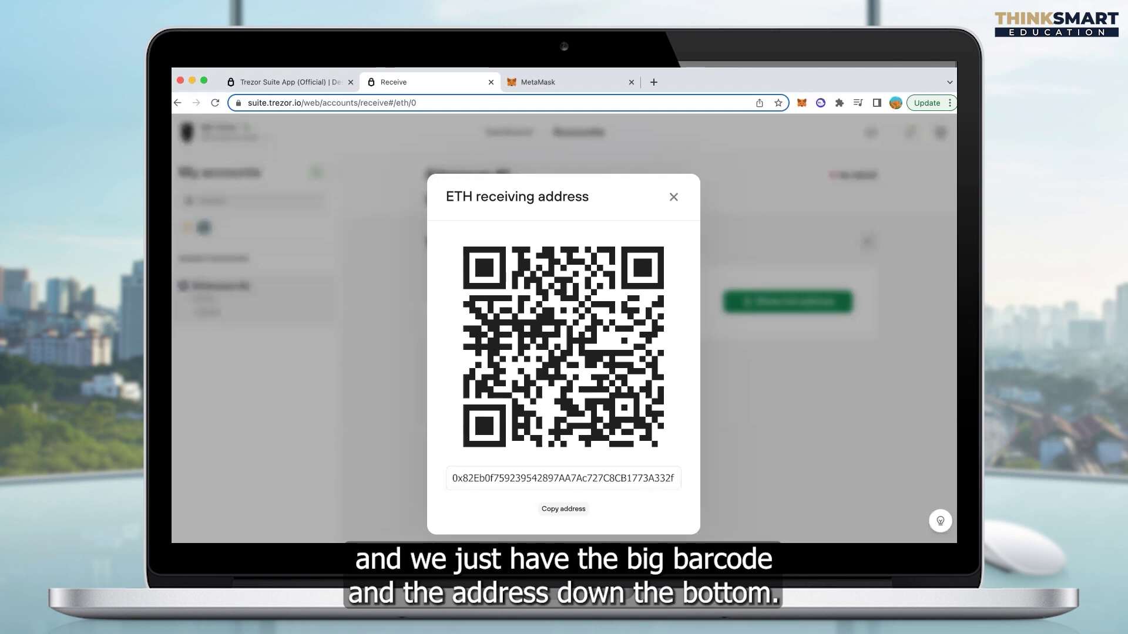
left_click(575, 511)
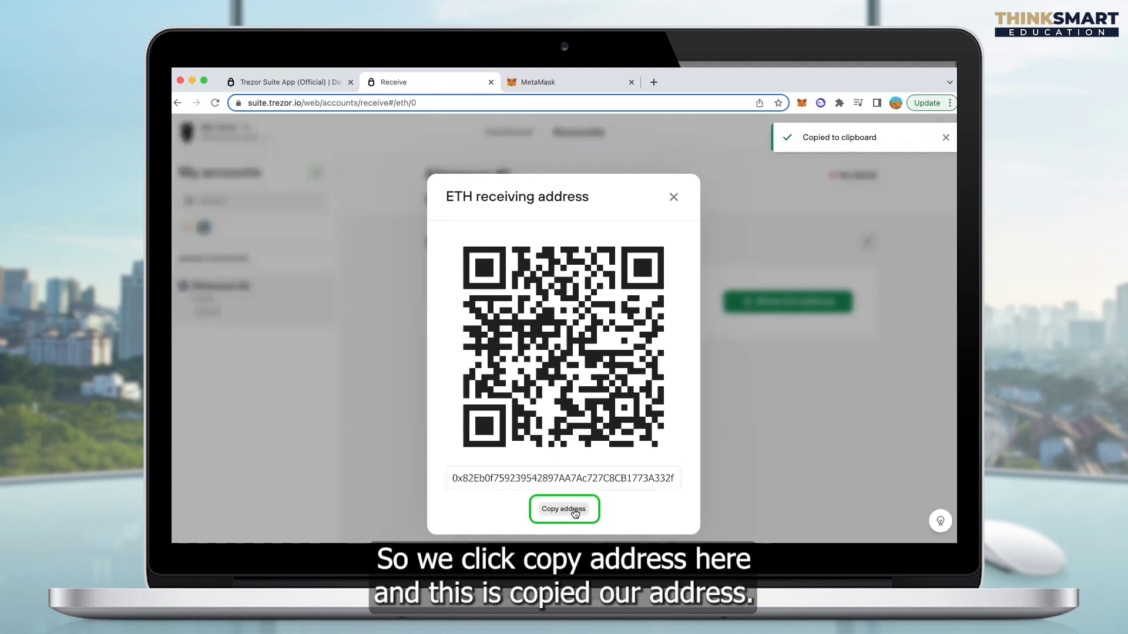
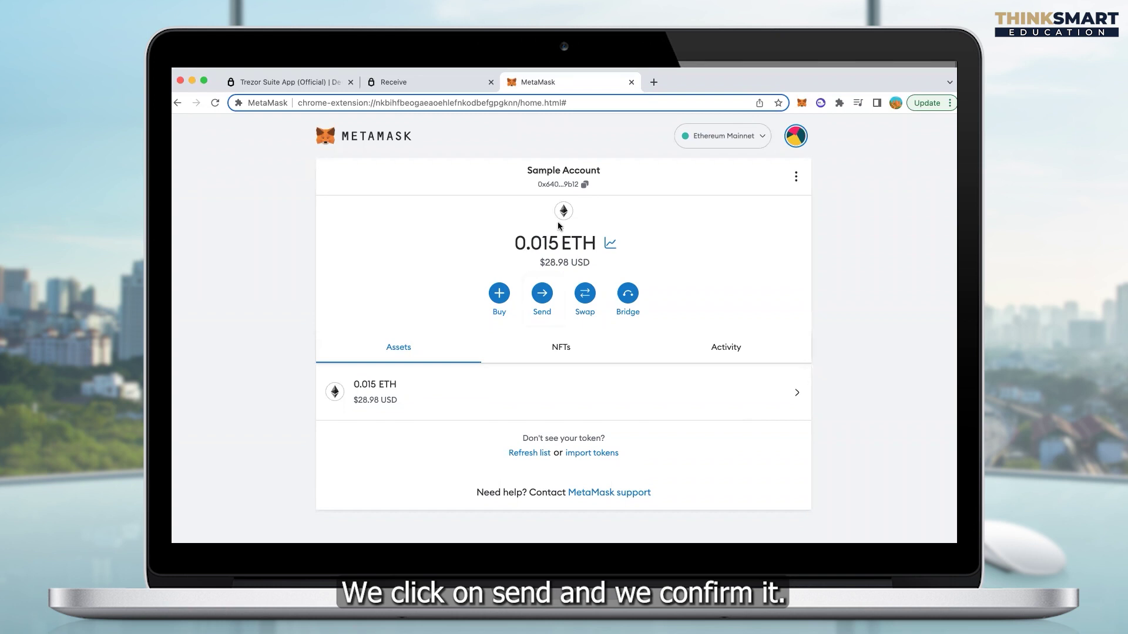
left_click(378, 91)
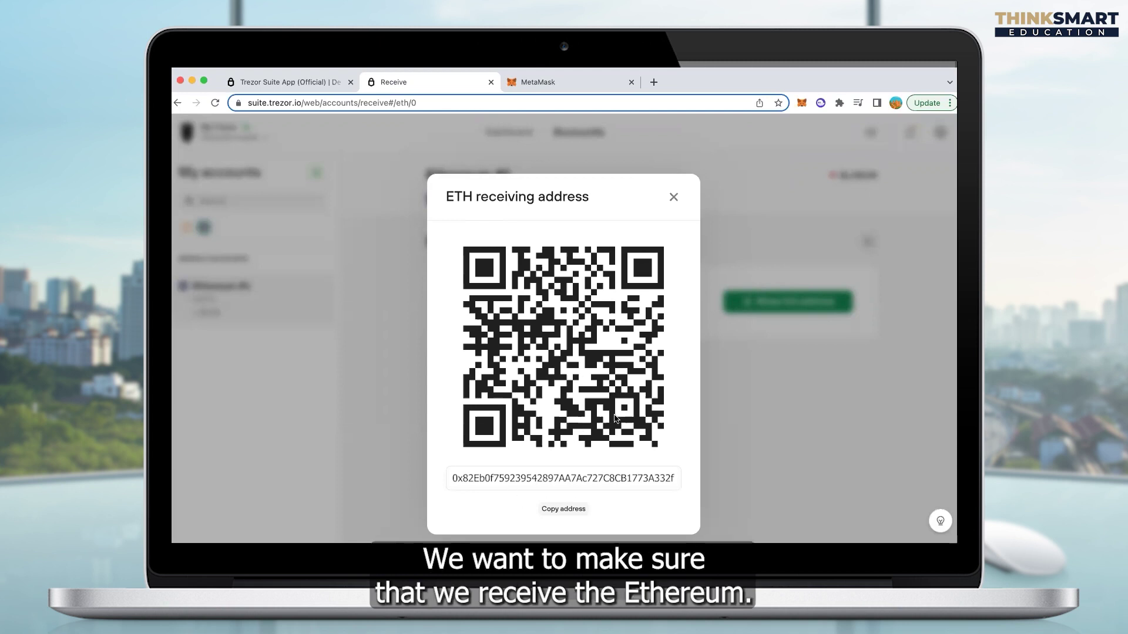
left_click(607, 89)
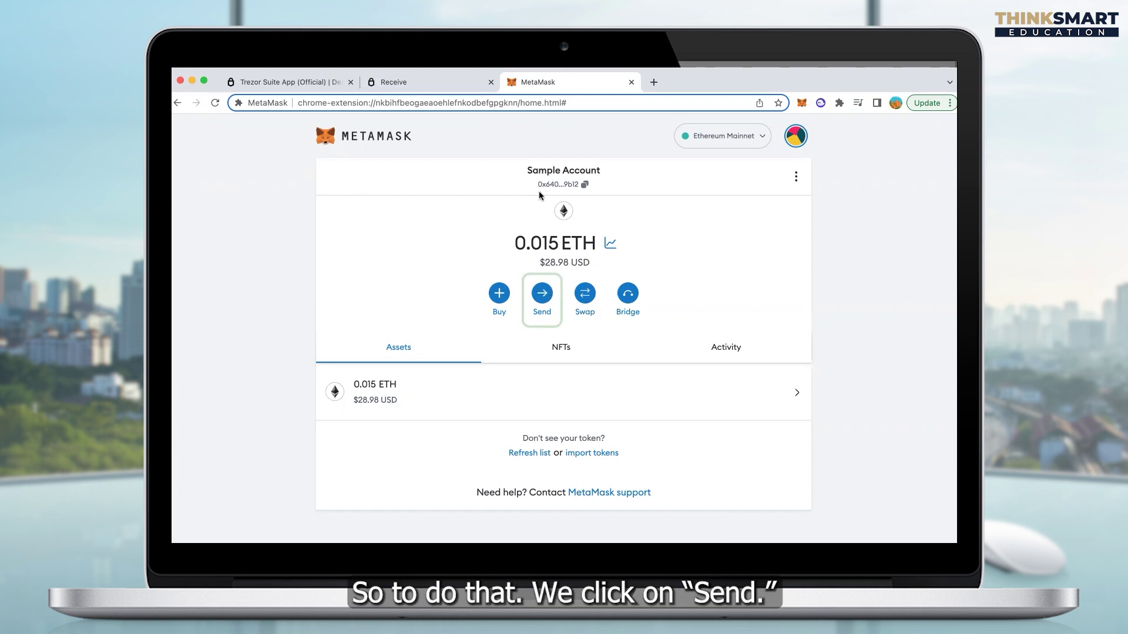
Start a MetaMask send with the pasted Trezor ETH address as recipient and amount 0.01 ETH.
left_click(541, 297)
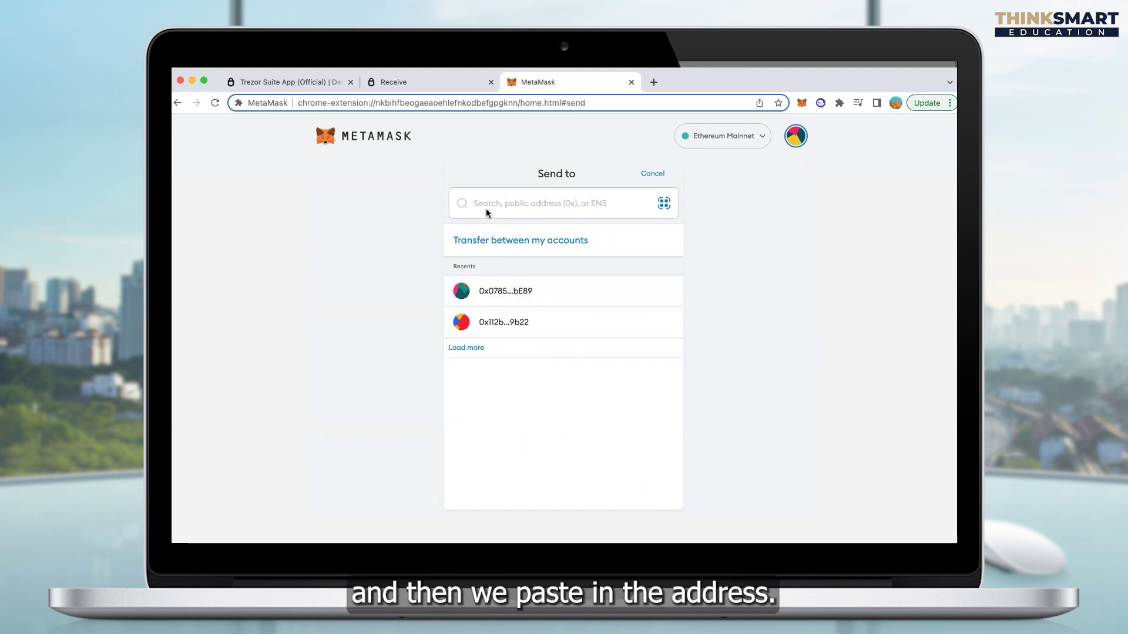
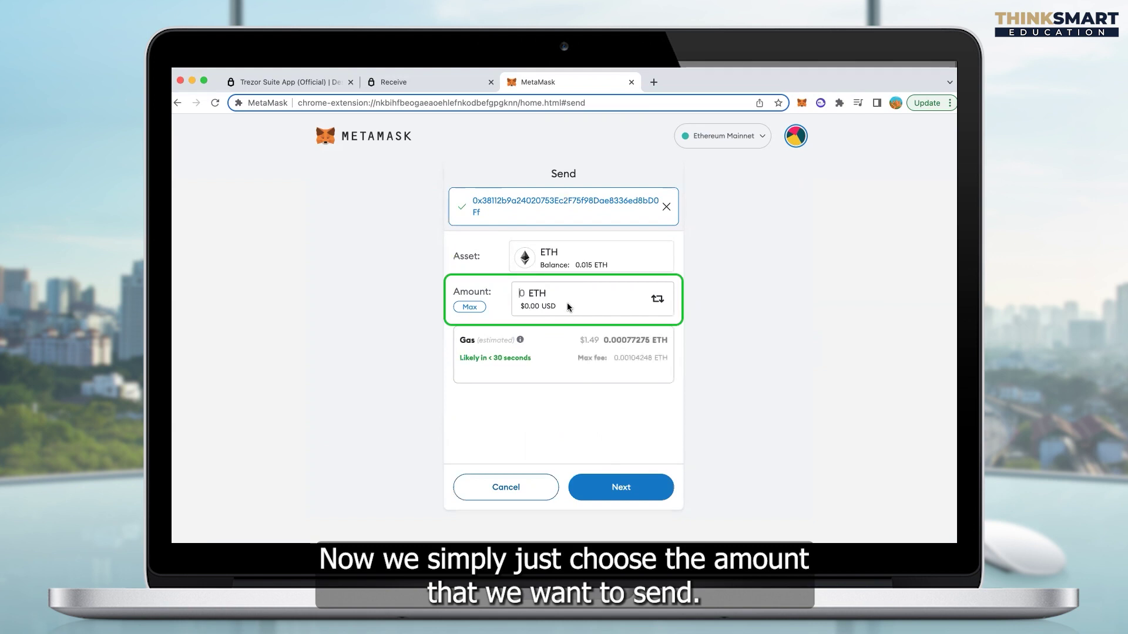
left_click(531, 304)
type("0.01")
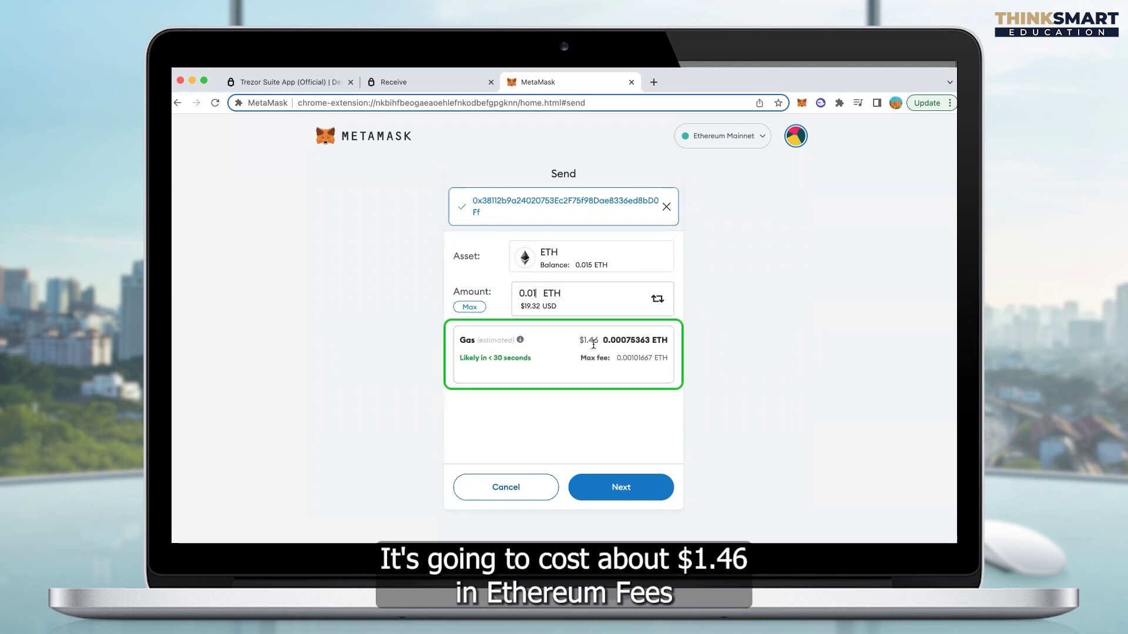
Continue to the review screen showing 0.01 ETH, gas $1.50 and total $20.82.
left_click(621, 487)
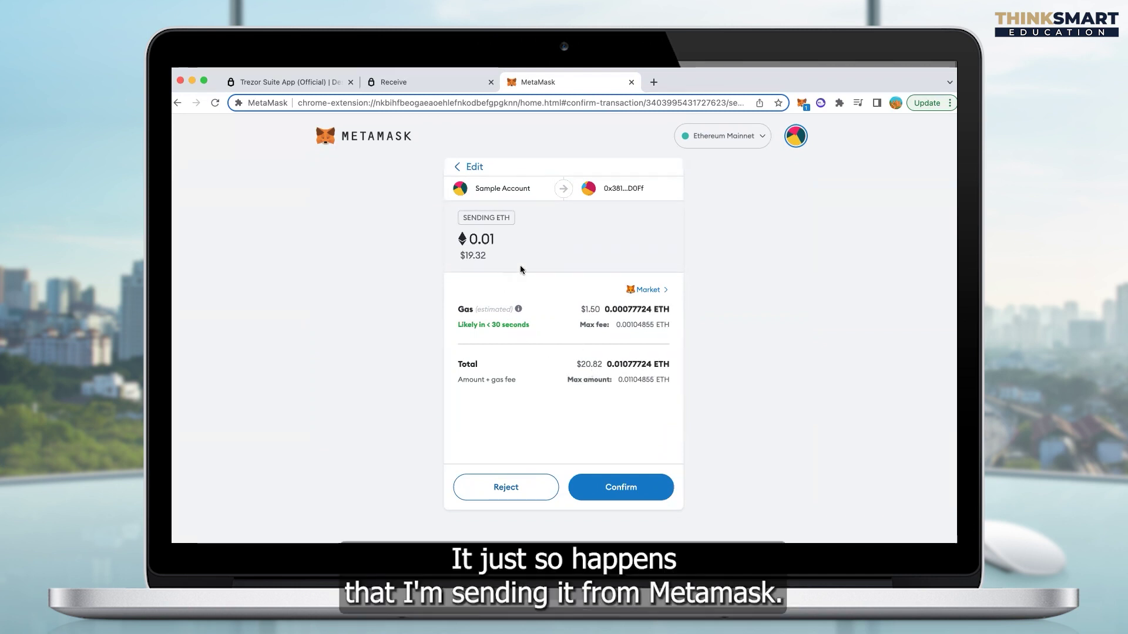
Confirm the 0.01 ETH transfer to the Trezor address, leaving 0.0042 ETH.
left_click(623, 496)
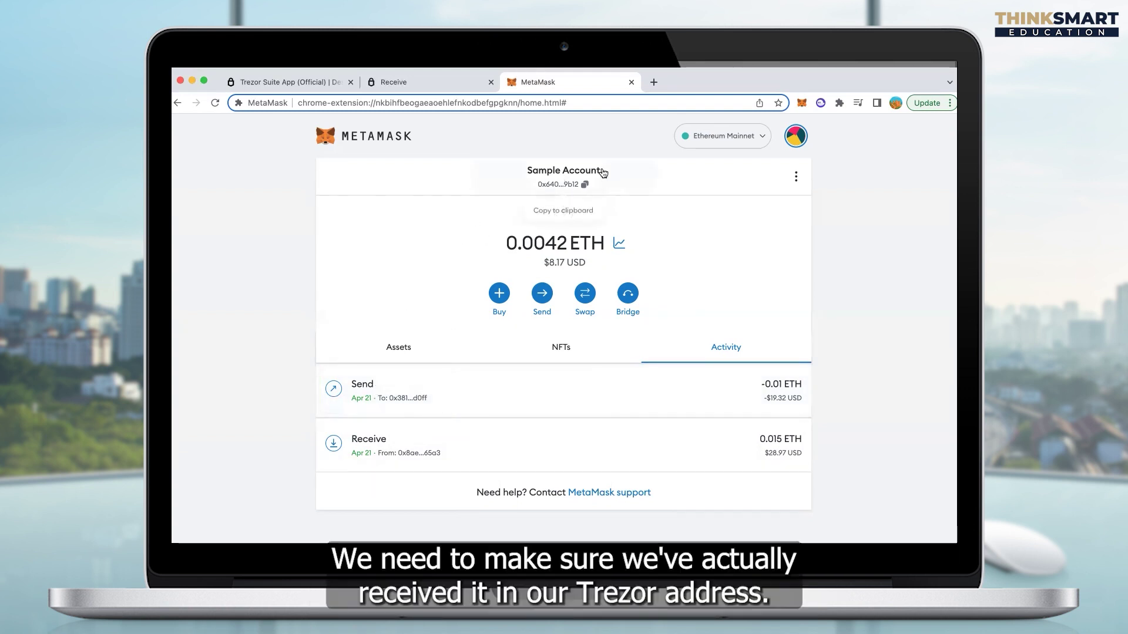
Close the ETH receiving address in Trezor Suite to reveal Ethereum #1 holding 0.01 ETH.
left_click(376, 82)
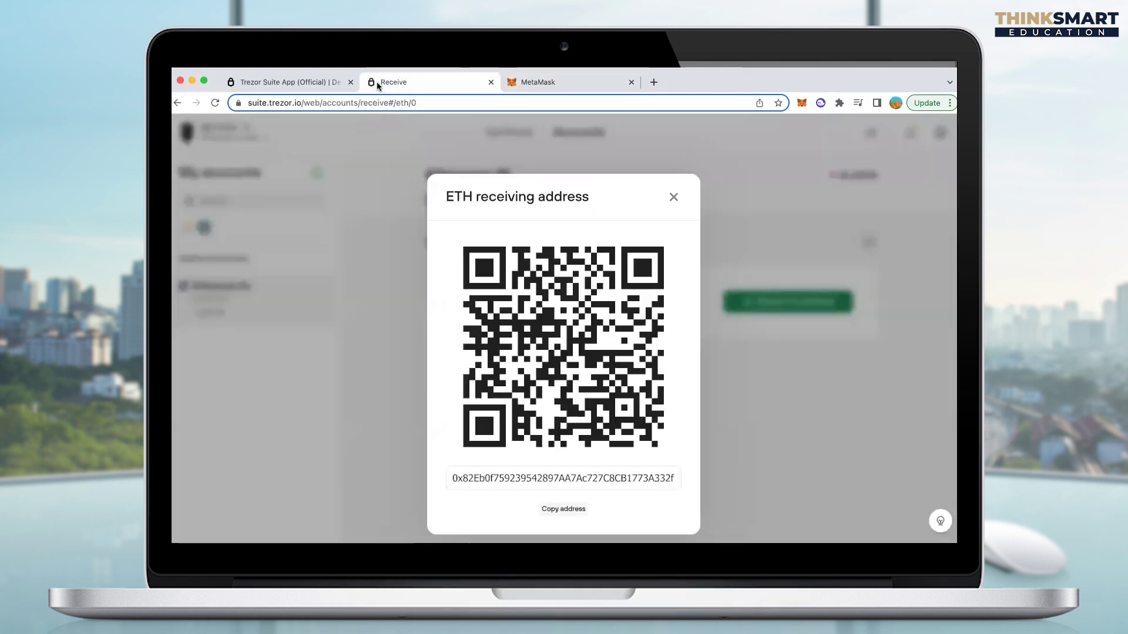
left_click(674, 200)
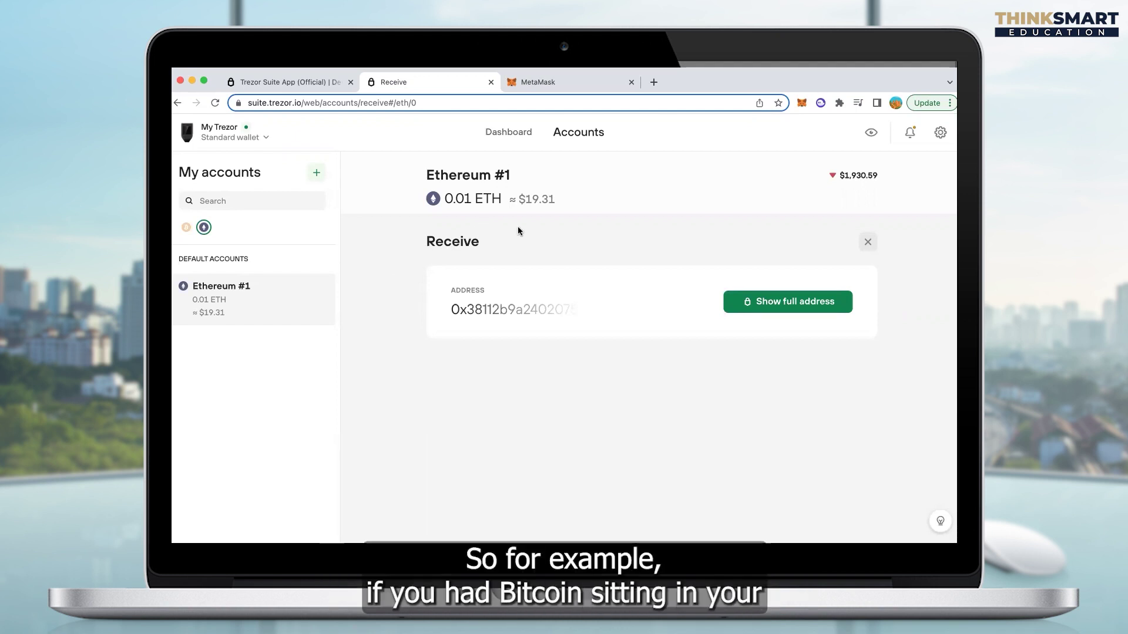
Show the Dashboard assets: 0 BTC and 0.01 ETH in a $19.31 portfolio.
left_click(507, 133)
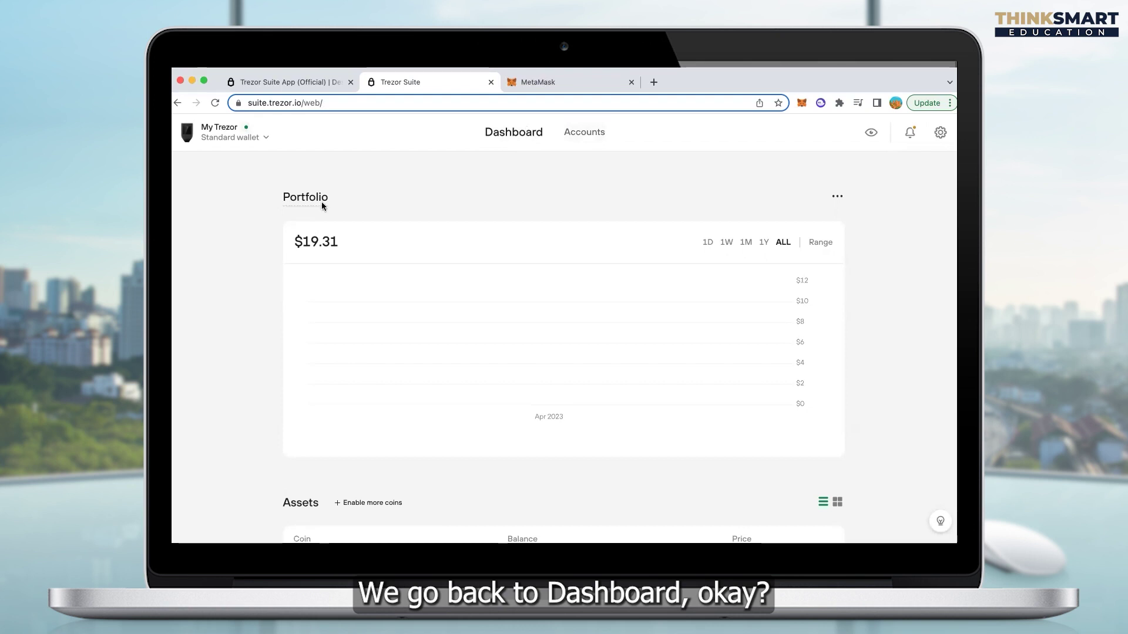
scroll(266, 278, "down", 5)
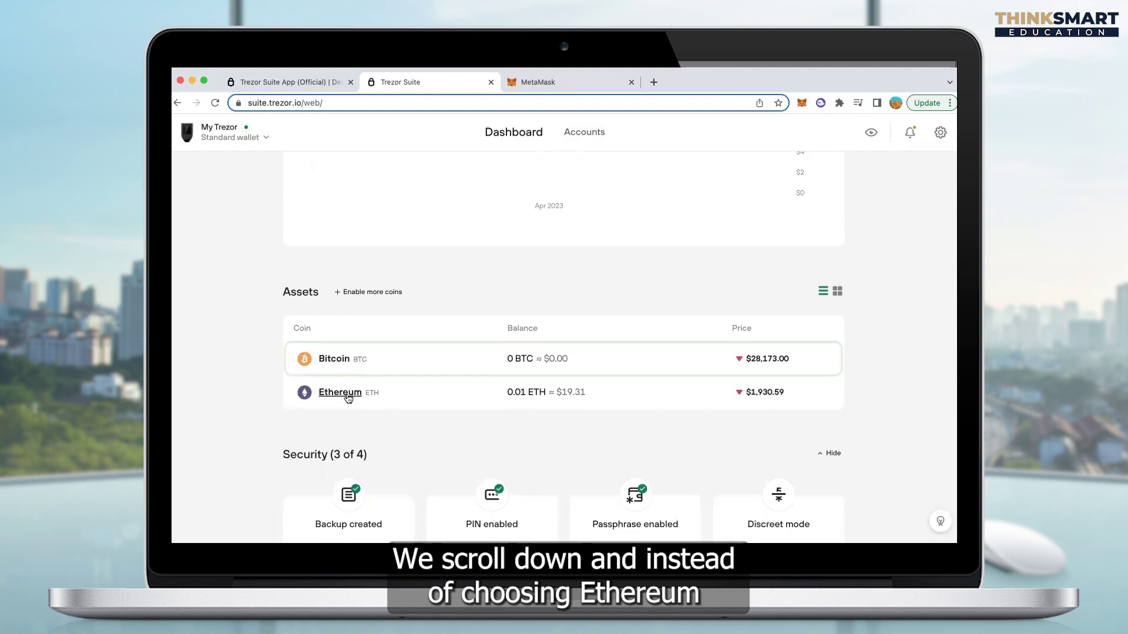
Reveal the full receive address and QR code for the Bitcoin #1 account.
left_click(333, 361)
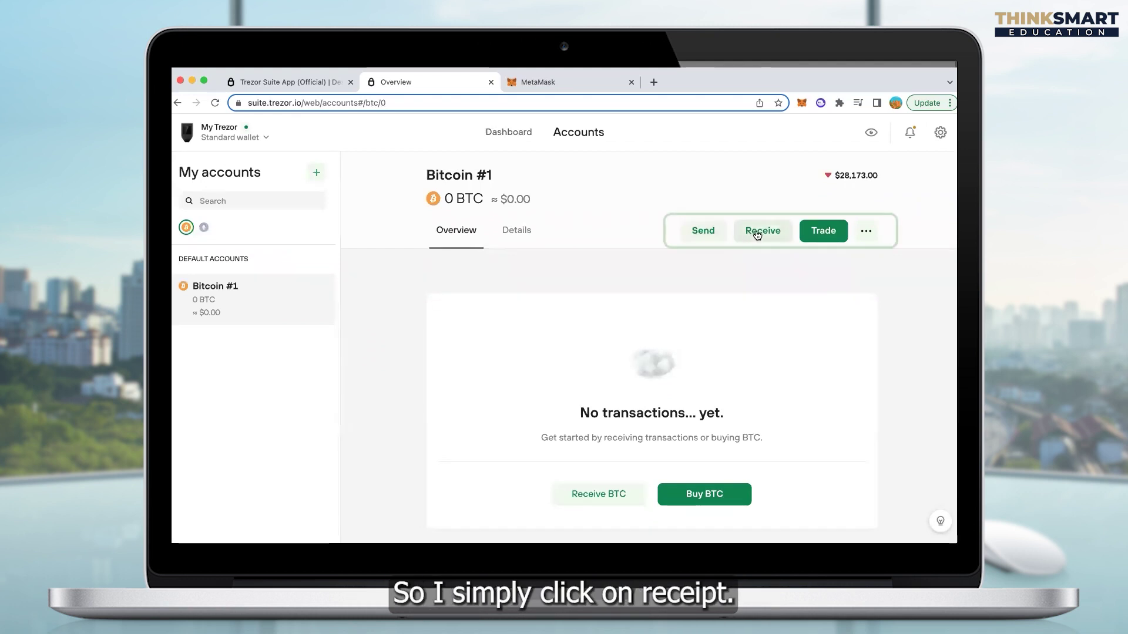
left_click(757, 232)
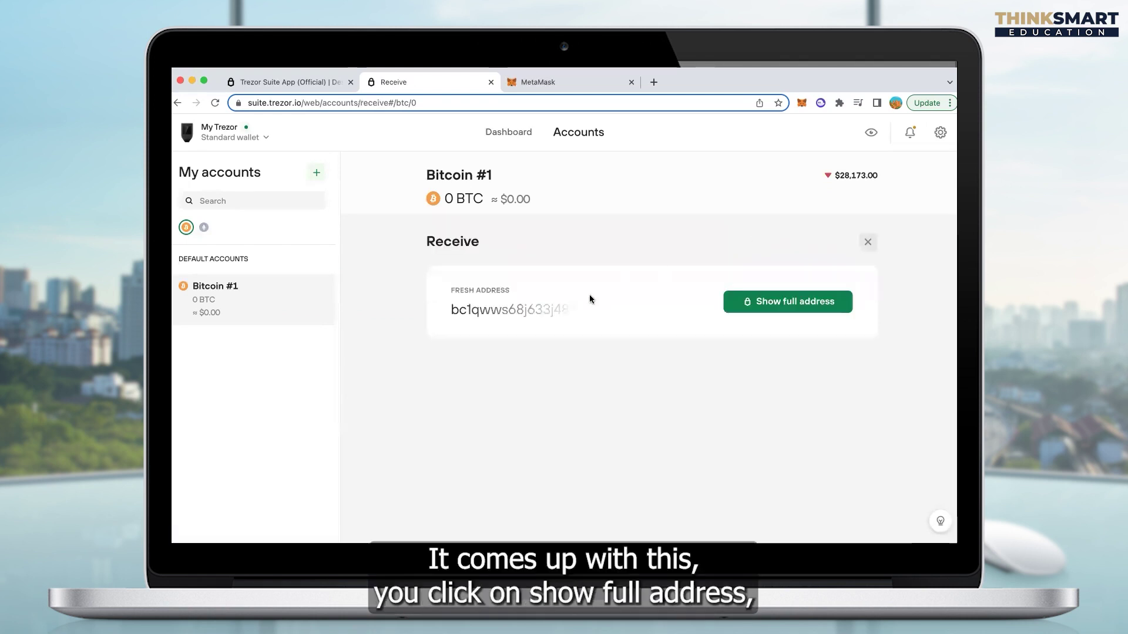
left_click(757, 308)
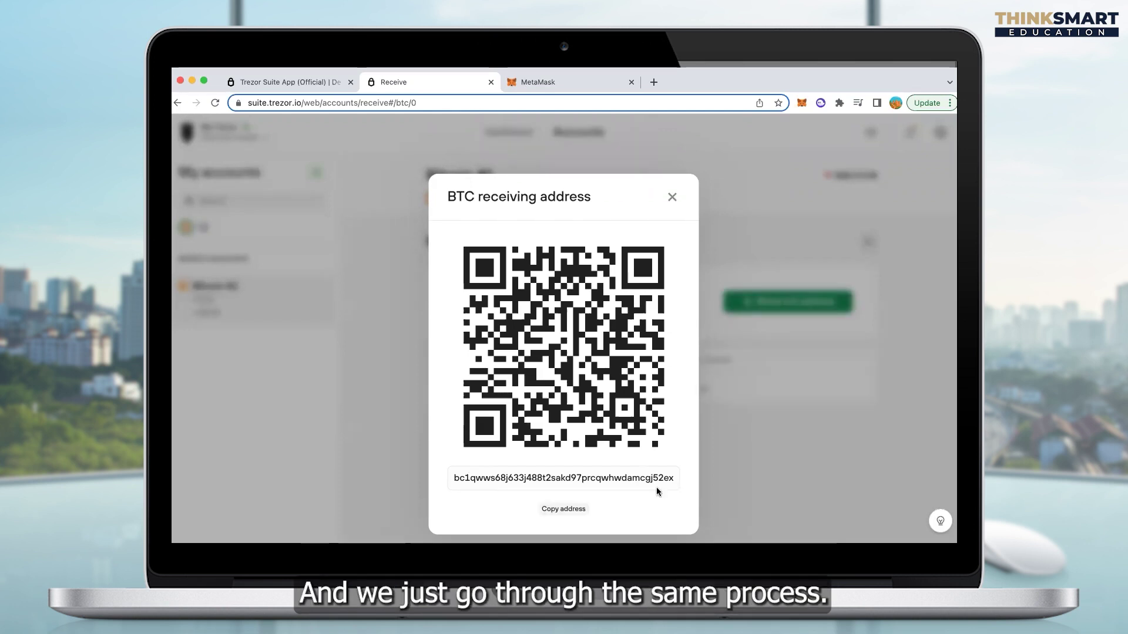
Copy the BTC receiving address to the clipboard and close the address dialog.
left_click(573, 512)
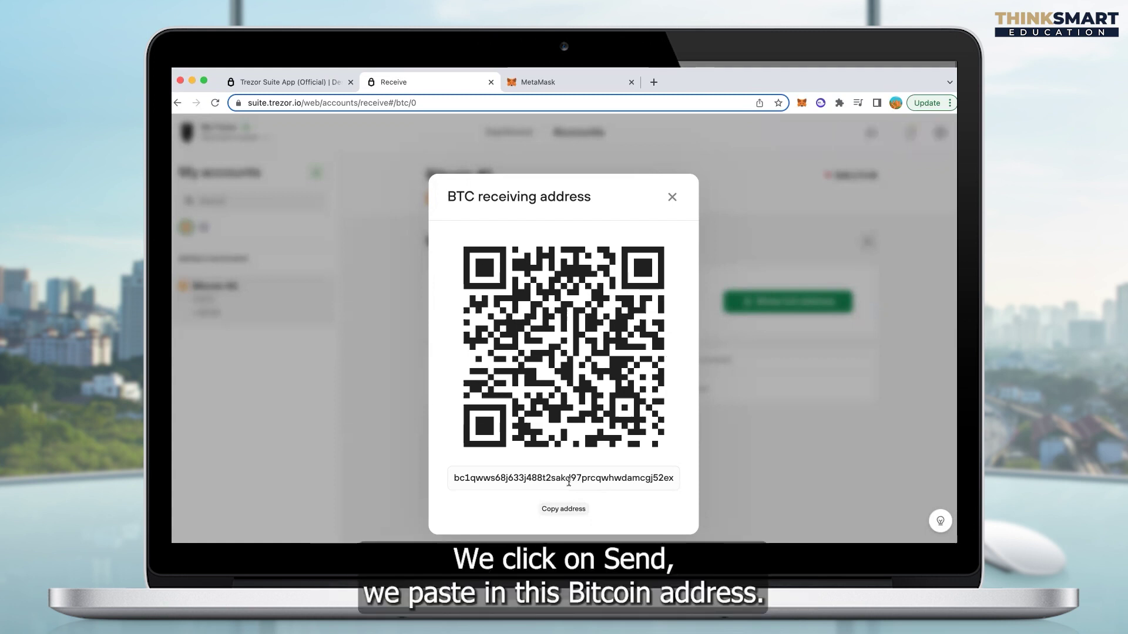
left_click(672, 199)
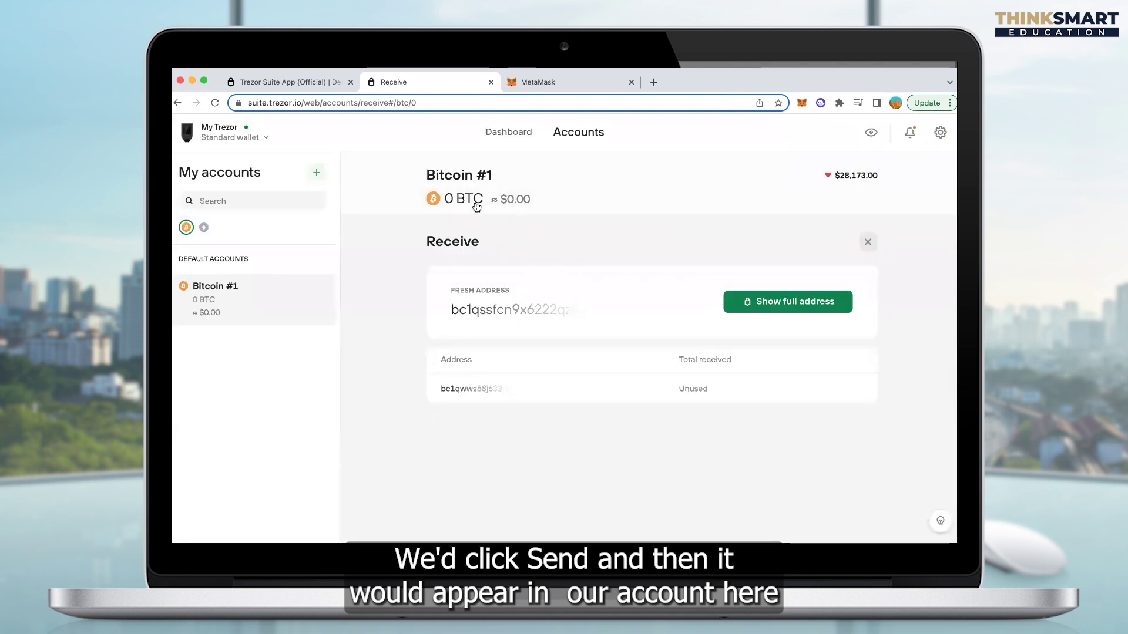